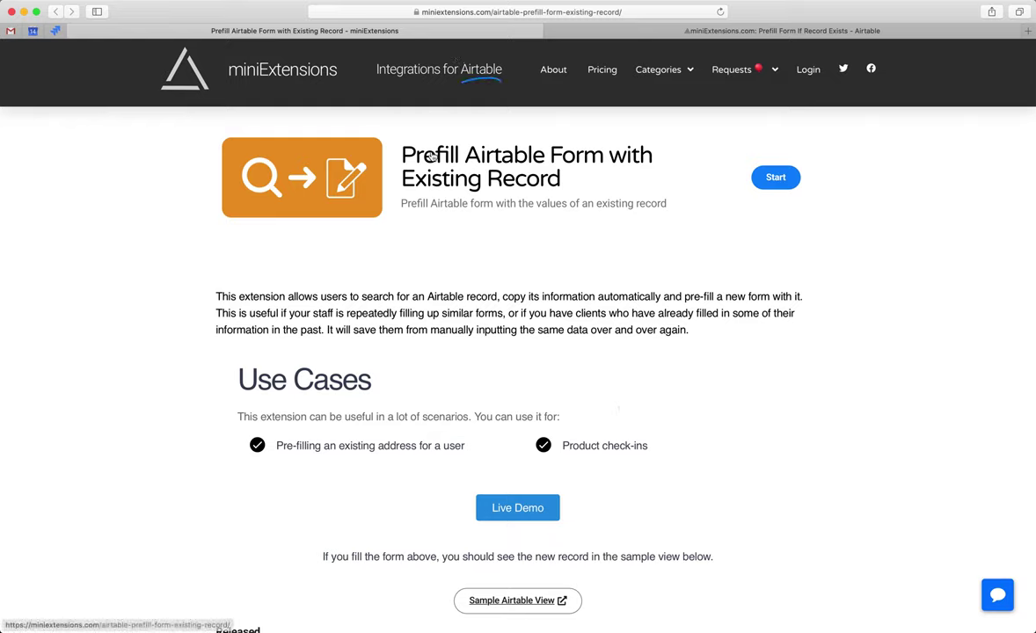
# Open the live demo of the Prefill Airtable Form with Existing Record extension in a new tab.
pyautogui.scroll(-1, 419, 233)
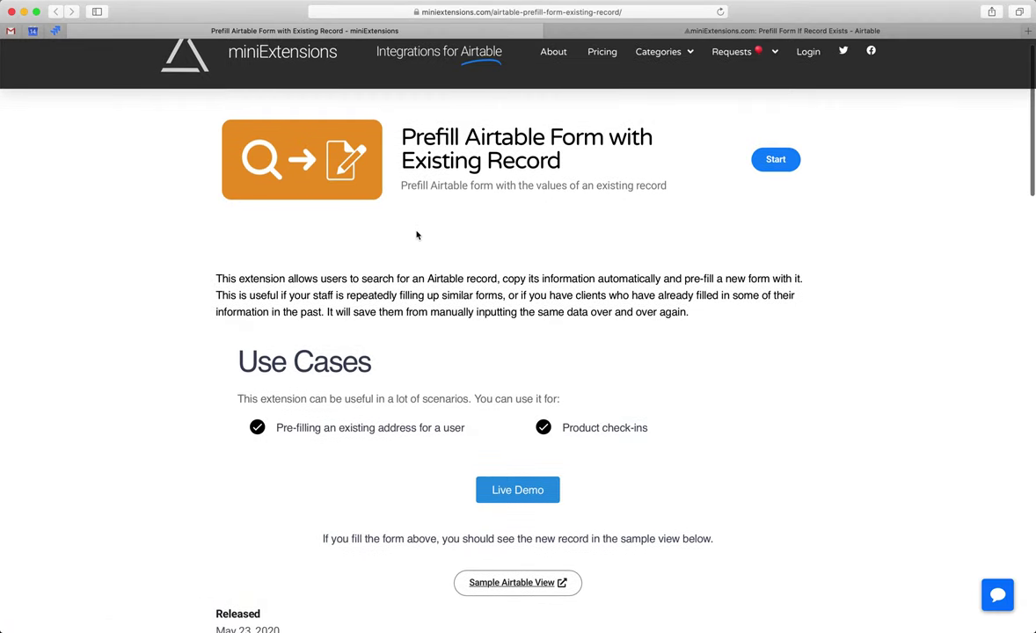
pyautogui.keyDown('super'); pyautogui.click(498, 484); pyautogui.keyUp('super')
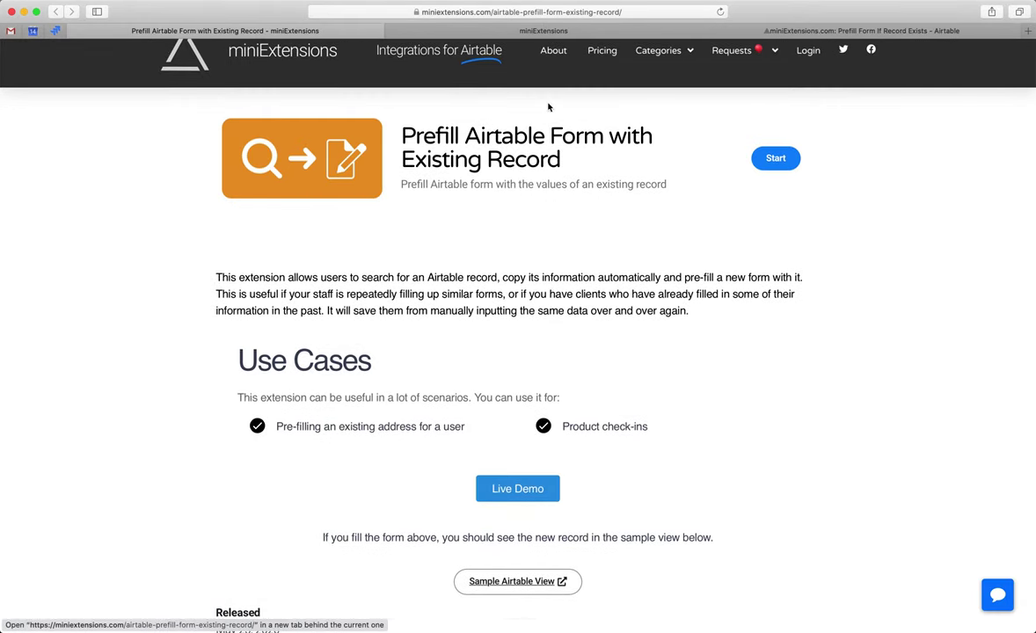
pyautogui.click(501, 33)
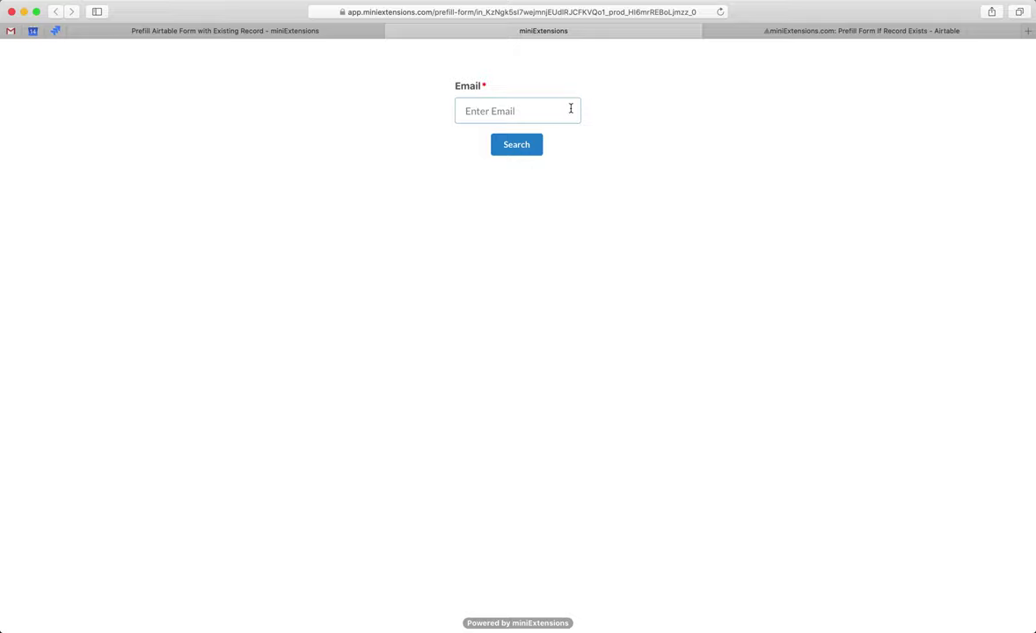
# Copy the first record's email from the Airtable grid and search for it in the live demo.
pyautogui.click(803, 33)
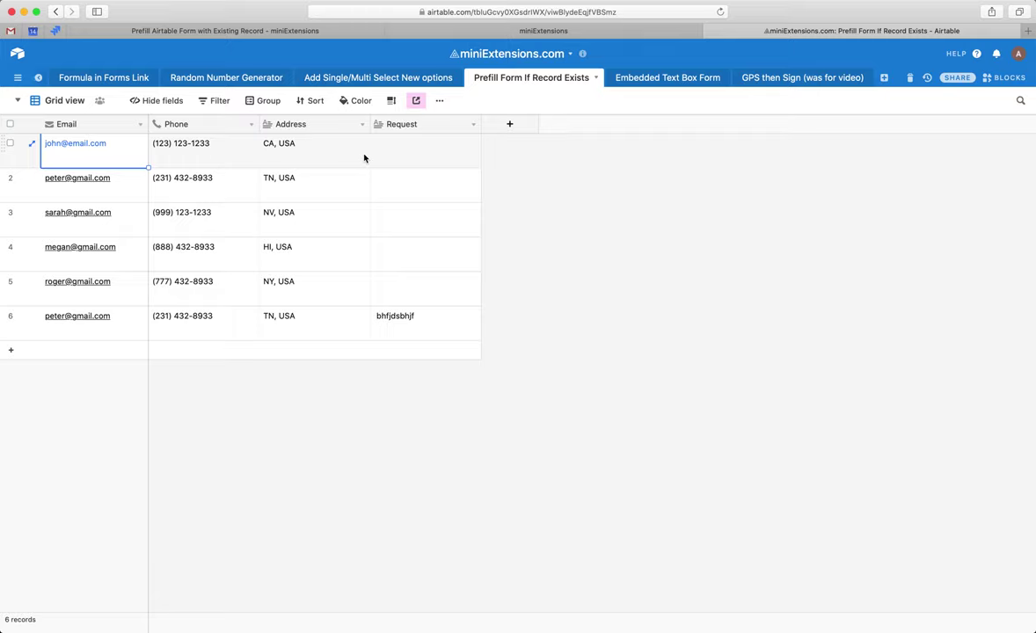
pyautogui.click(233, 152)
pyautogui.click(88, 159)
pyautogui.press('super+c')
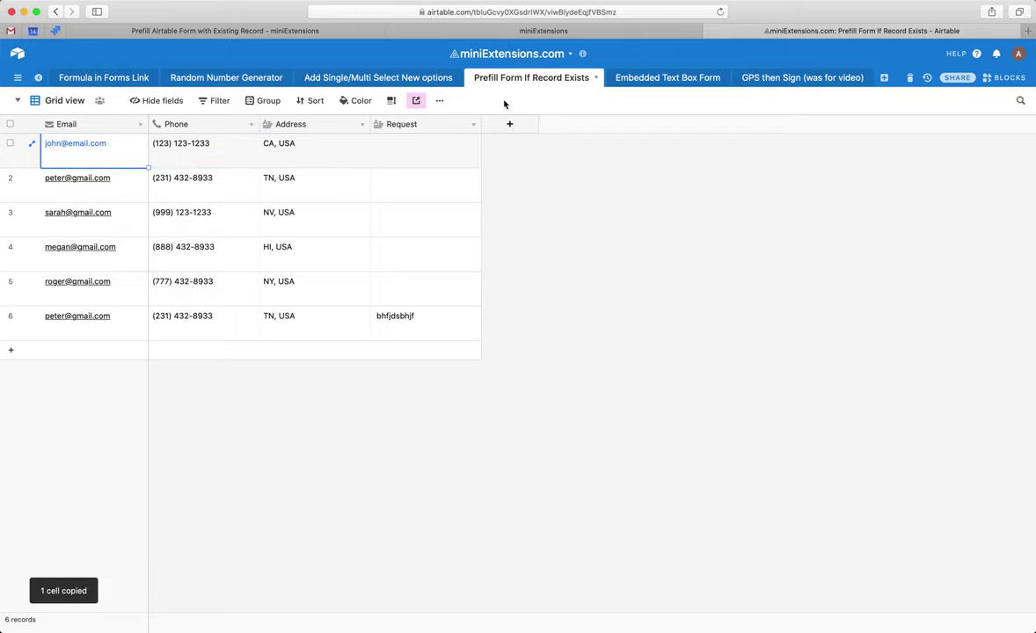
pyautogui.click(527, 31)
pyautogui.click(528, 110)
pyautogui.press('super+v')
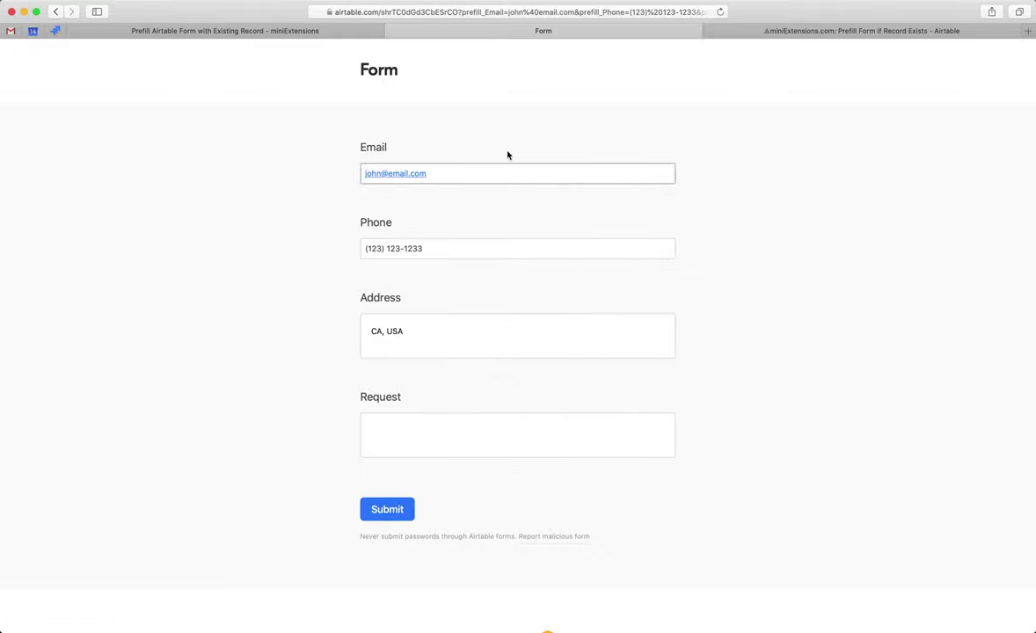
# Enter "hbgbdfhb gjb" as the request in the prefilled form and submit it.
pyautogui.click(442, 452)
pyautogui.write('hbgbdfhb gjb')
pyautogui.click(386, 509)
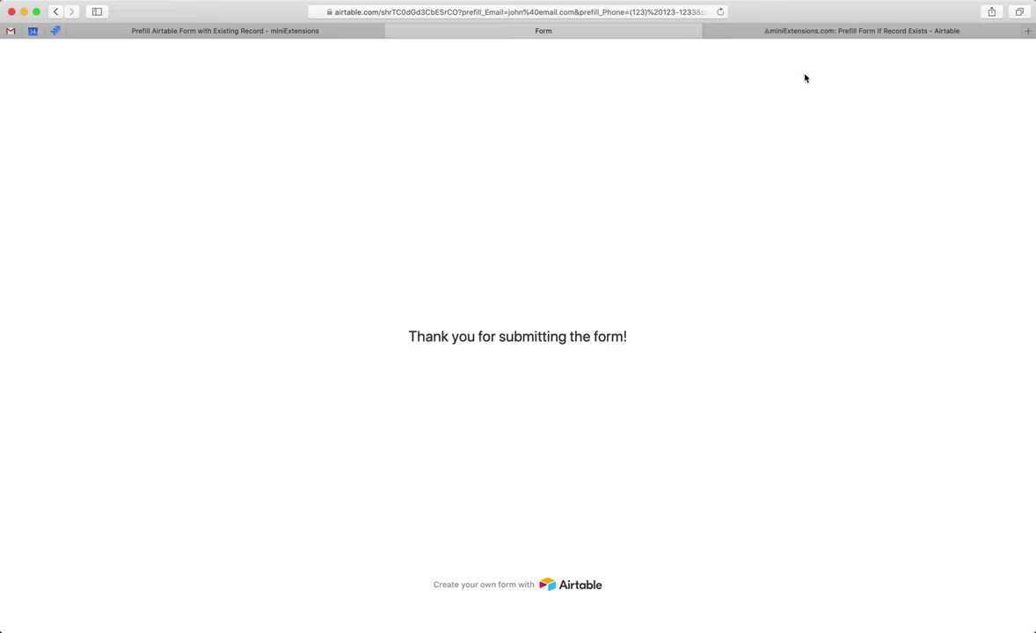
# Compare the newly submitted record in the Airtable grid with the first record's email, phone, address and request.
pyautogui.click(748, 29)
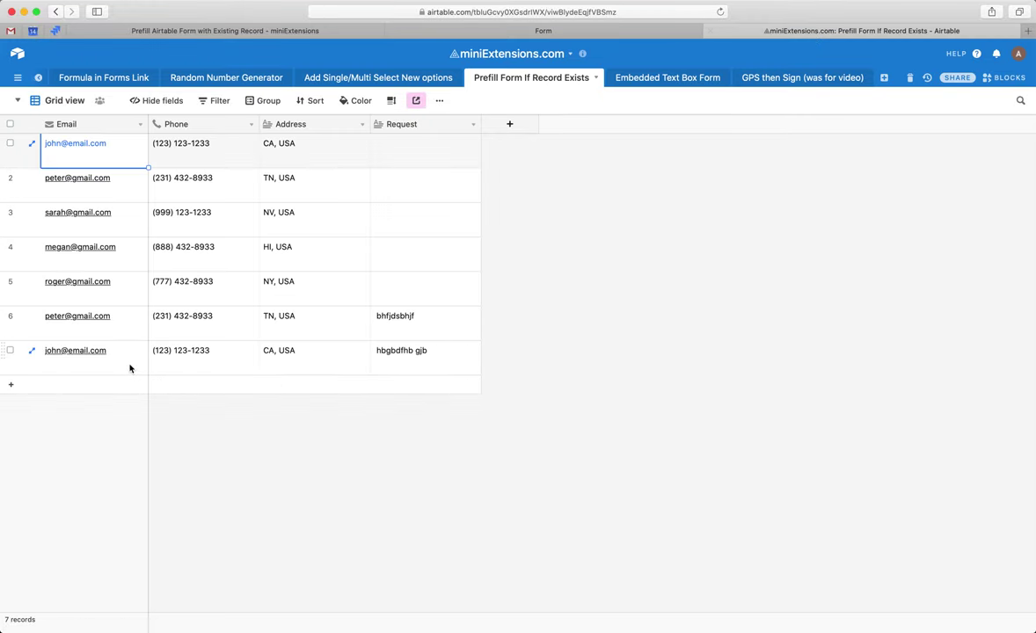
pyautogui.moveTo(129, 367); pyautogui.dragTo(412, 363)
pyautogui.moveTo(123, 152); pyautogui.dragTo(435, 152)
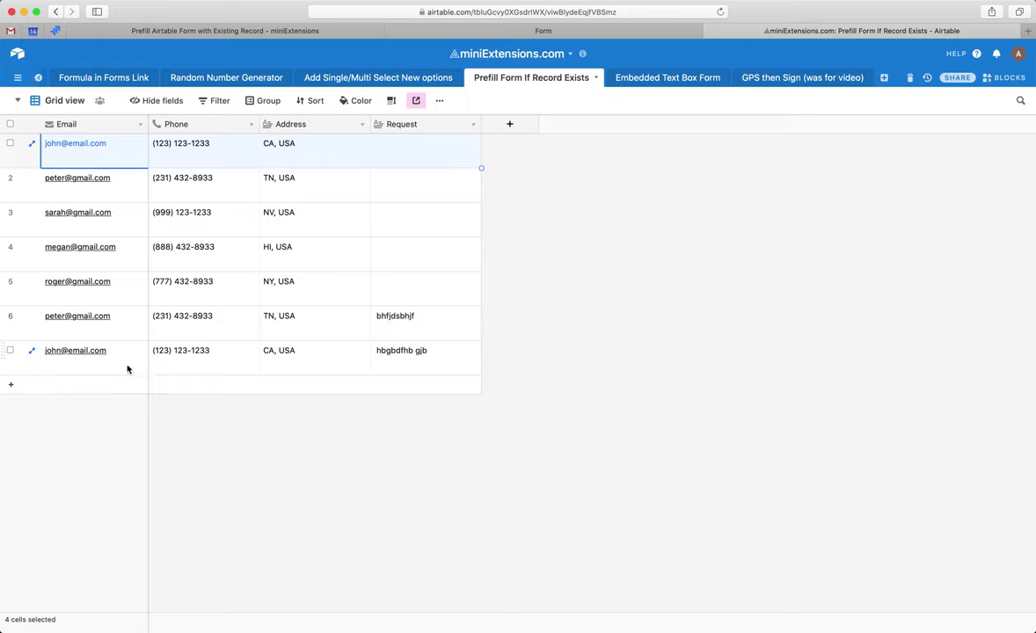
pyautogui.moveTo(109, 368); pyautogui.dragTo(368, 362)
pyautogui.click(416, 364)
pyautogui.click(416, 359)
pyautogui.click(313, 423)
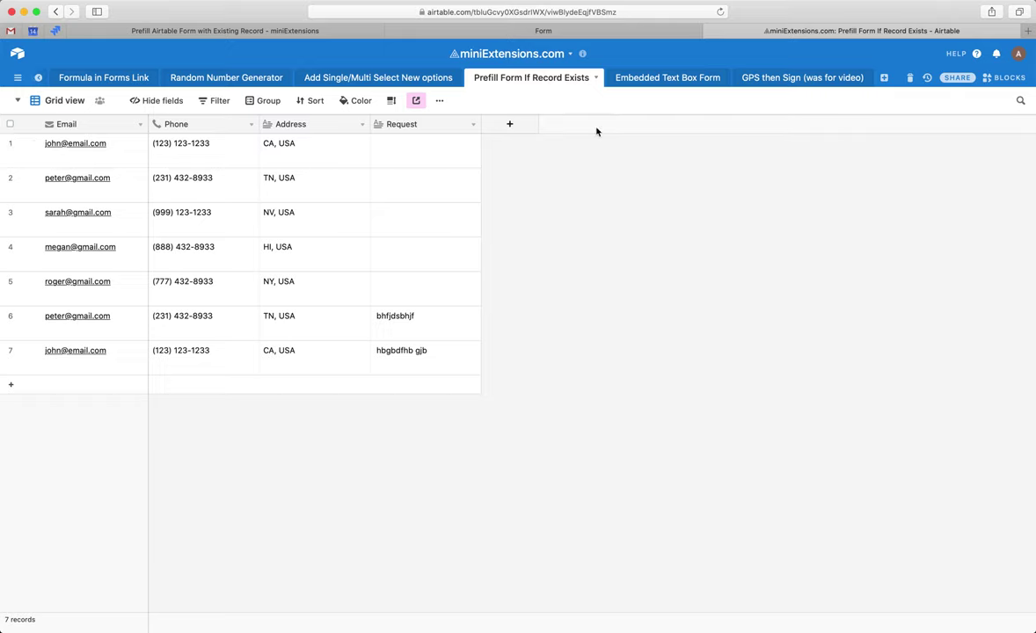
# Search the demo with an email that is not in the table and examine the form's email field.
pyautogui.click(574, 30)
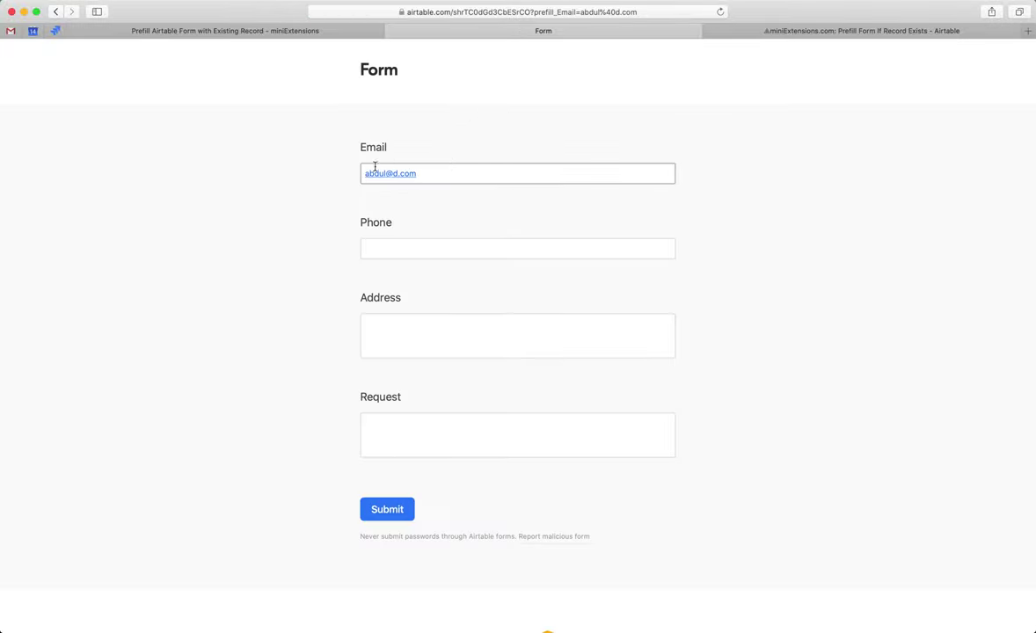
pyautogui.moveTo(456, 174); pyautogui.dragTo(340, 166)
# Fill in a placeholder phone, "fd" as the address and "e" as the request, and close the form without submitting it.
pyautogui.click(398, 244)
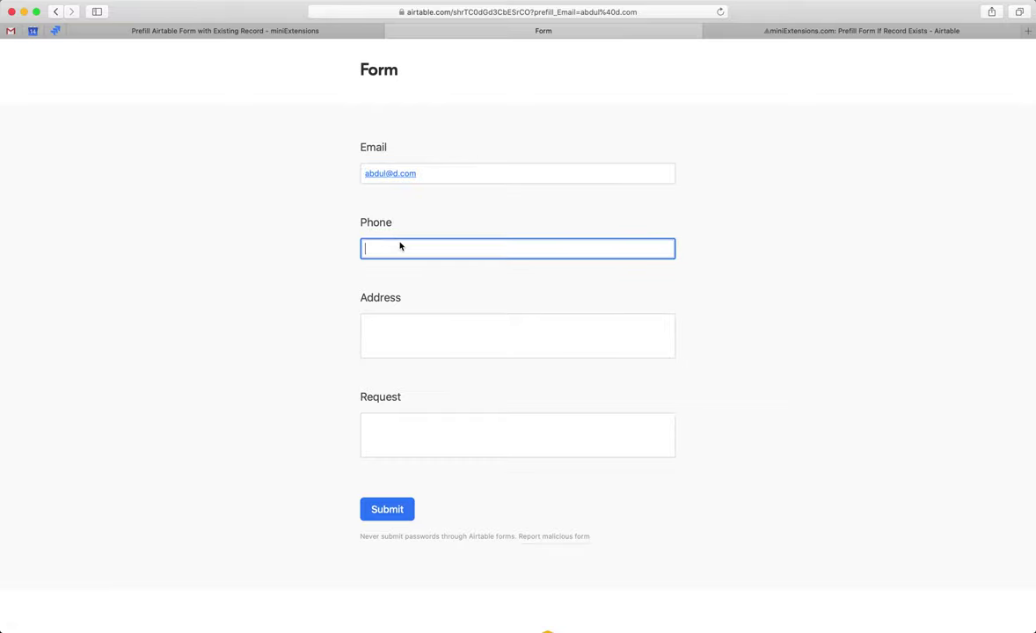
pyautogui.write('737f')
pyautogui.press('Tab')
pyautogui.write('fd')
pyautogui.press('Tab')
pyautogui.write('e')
pyautogui.press('super+w')
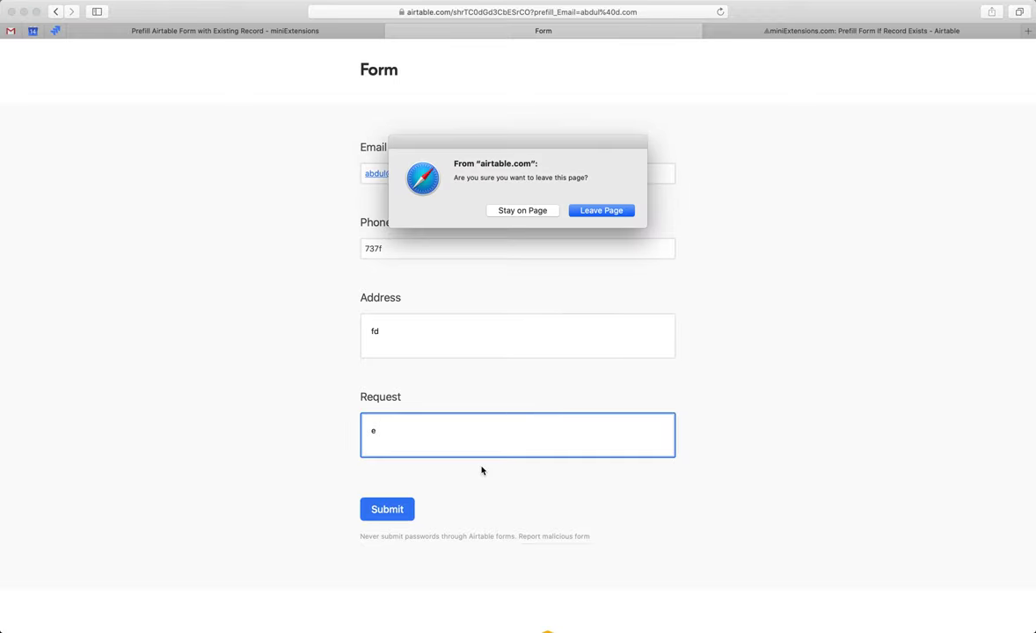
pyautogui.press('Return')
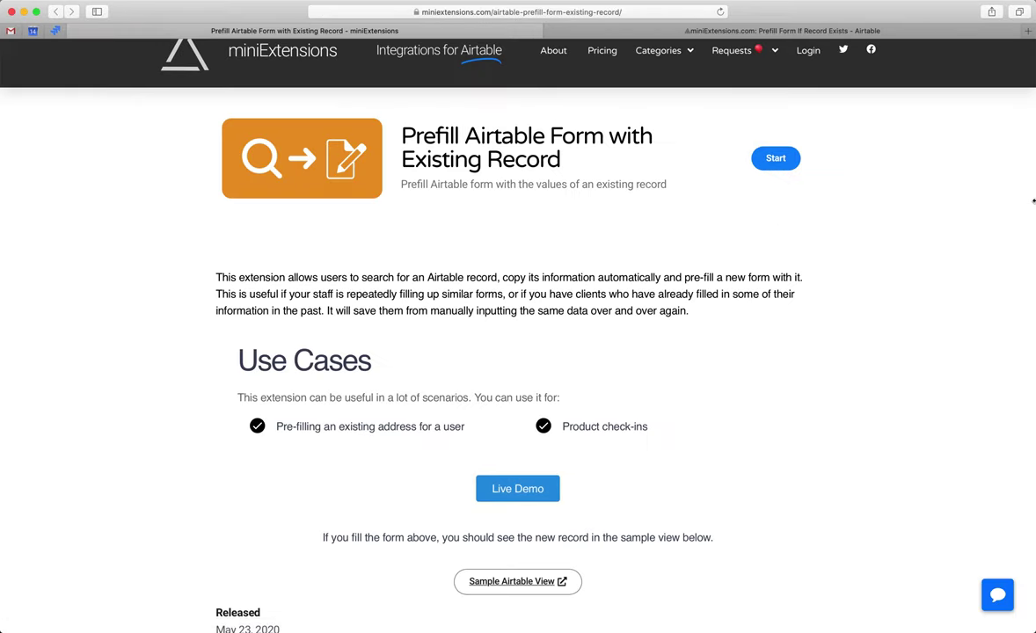
# Narrow the browser window to uncover the extension settings beside it and show the Airtable table in the narrowed window.
pyautogui.moveTo(939, 200); pyautogui.dragTo(605, 202)
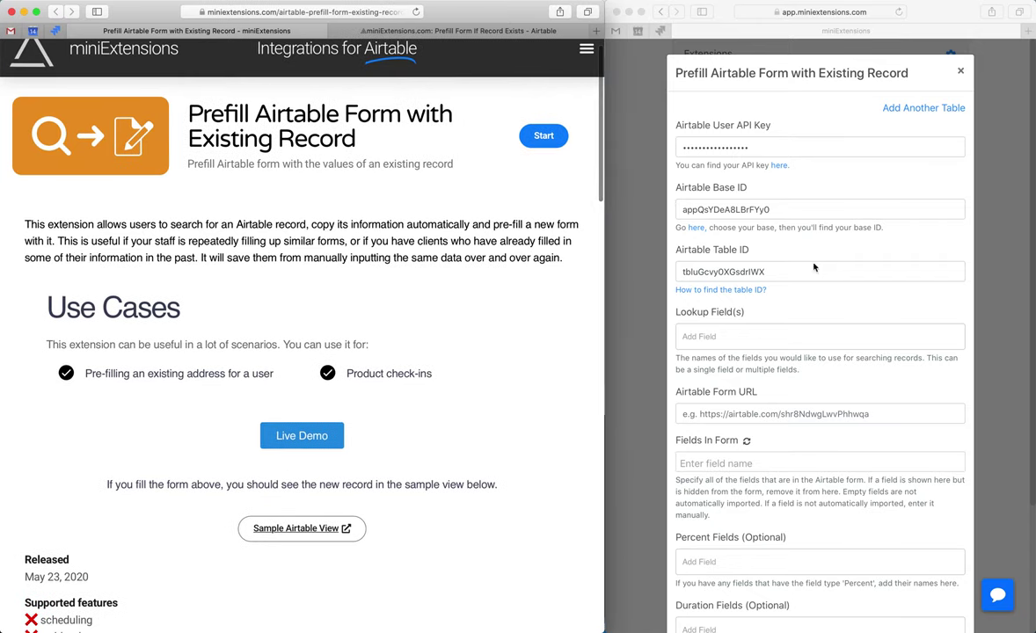
pyautogui.click(640, 243)
pyautogui.scroll(1, 500, 164)
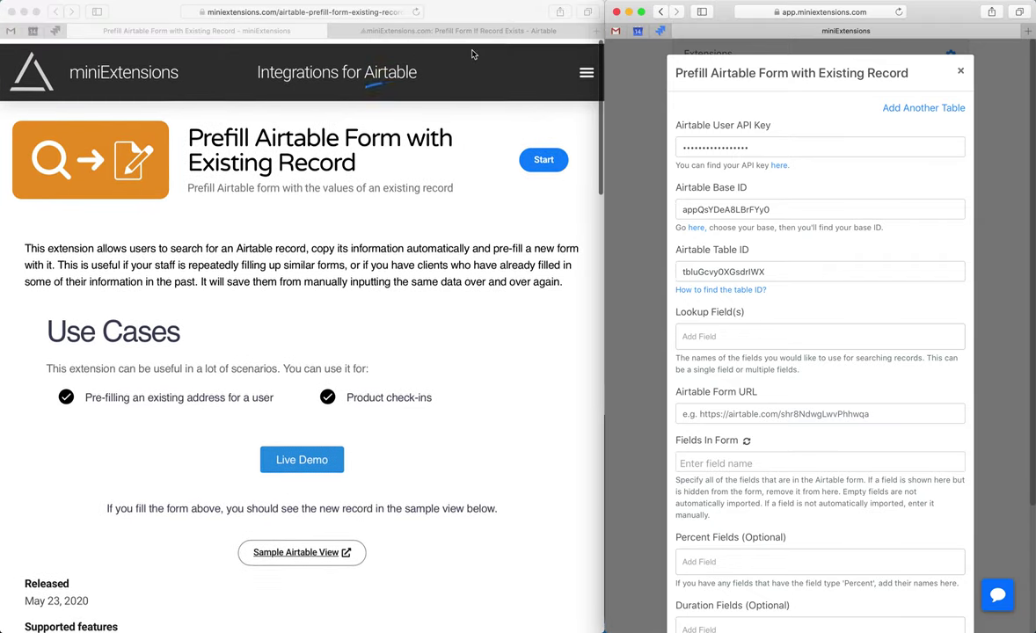
pyautogui.click(459, 33)
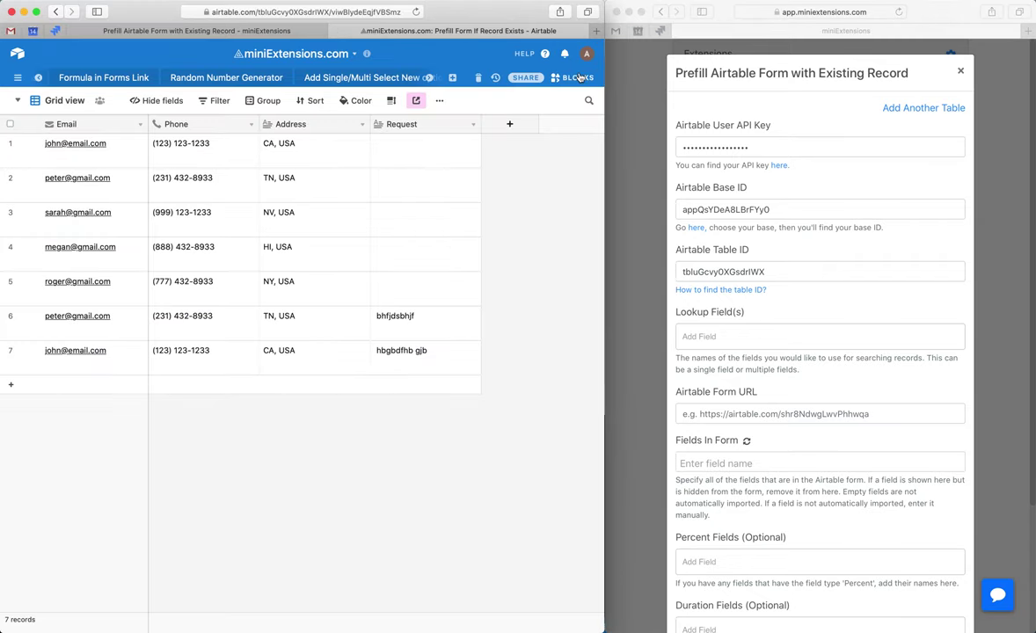
pyautogui.click(752, 73)
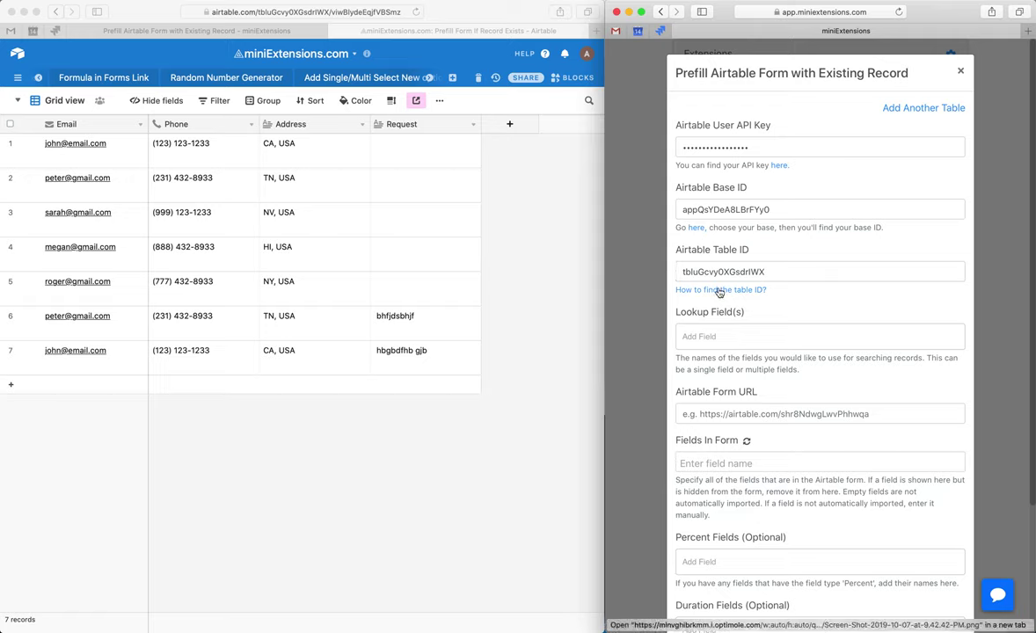
# Copy the Email field's name from the Airtable table and add it as the extension's lookup field.
pyautogui.click(705, 337)
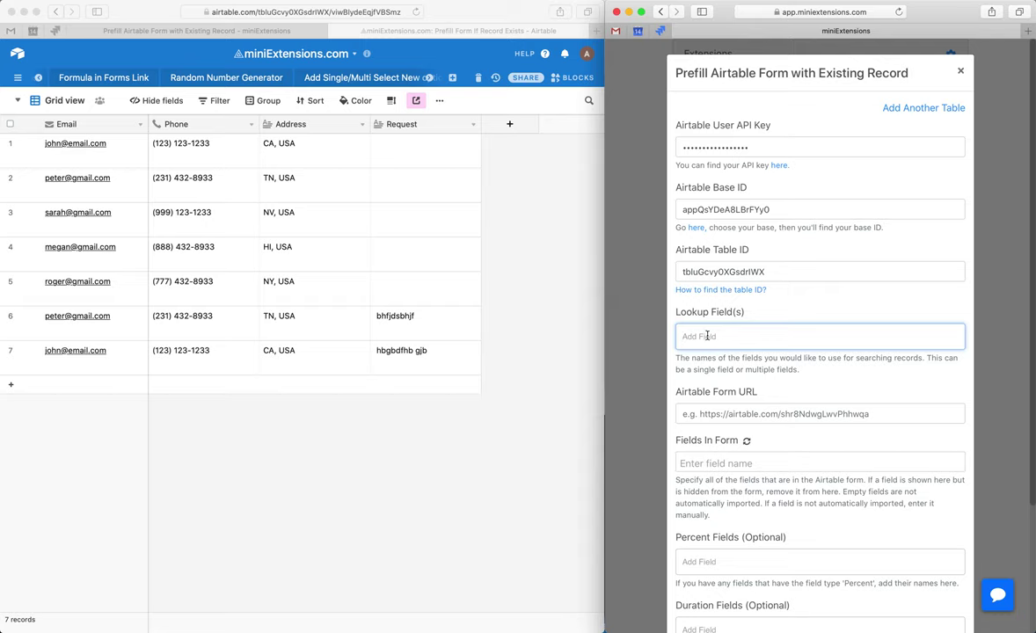
pyautogui.click(58, 109)
pyautogui.doubleClick(66, 126)
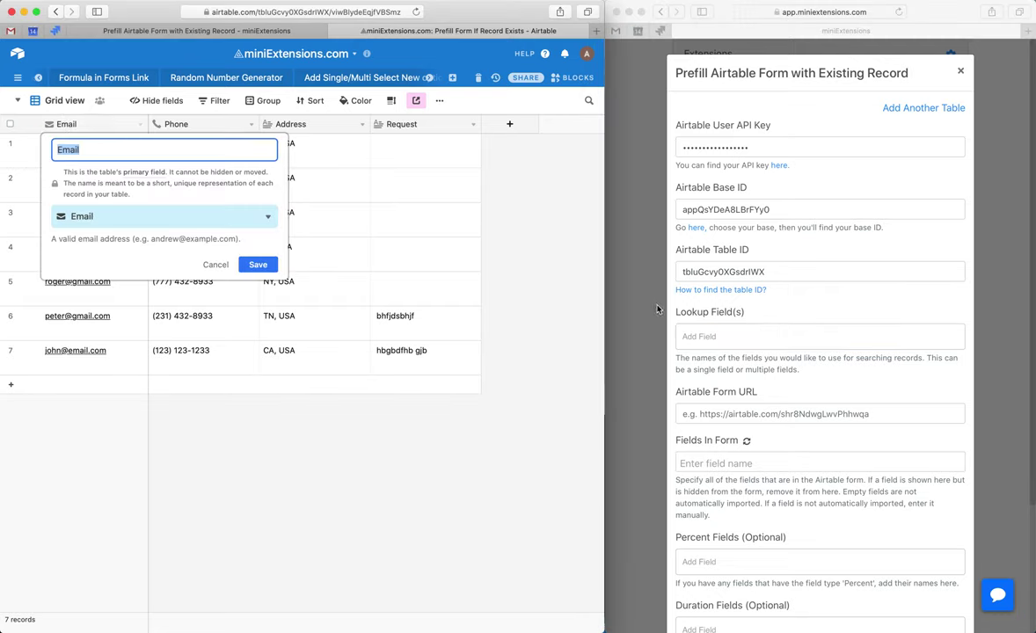
pyautogui.click(714, 338)
pyautogui.press('super+v')
pyautogui.press('Return')
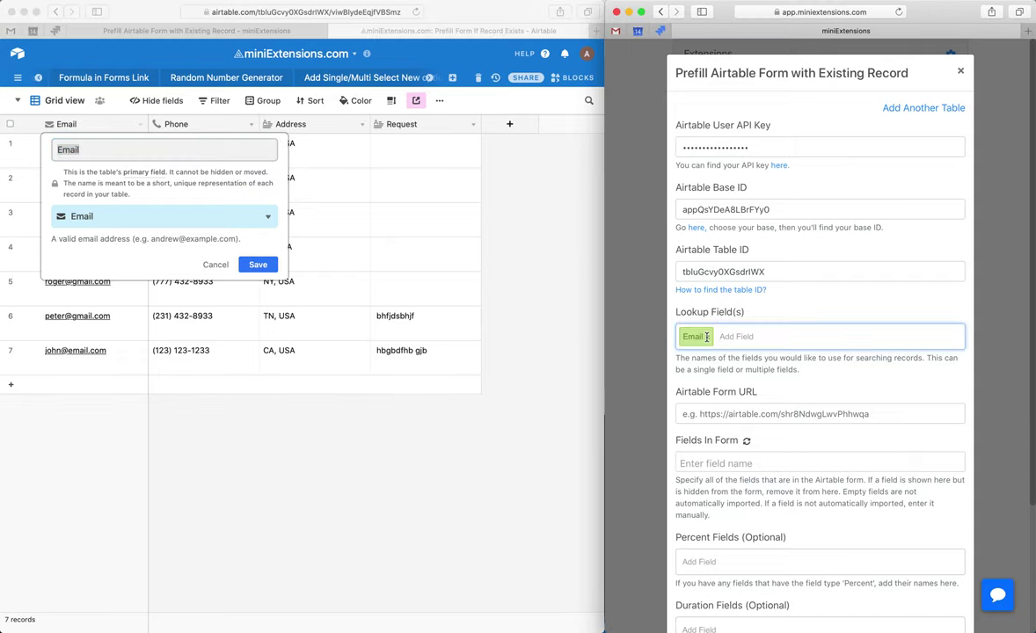
pyautogui.click(488, 479)
# Copy the share link of the table's Form view and enter it as the extension's Airtable Form URL.
pyautogui.click(53, 102)
pyautogui.click(54, 102)
pyautogui.click(88, 154)
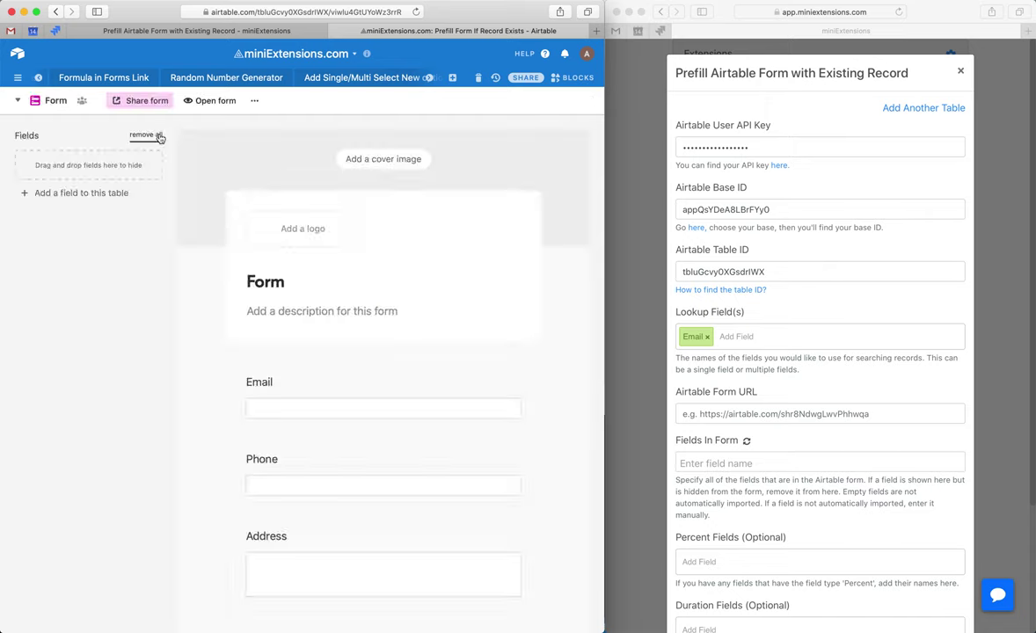
pyautogui.click(142, 100)
pyautogui.click(301, 188)
pyautogui.press('super+c')
pyautogui.click(730, 412)
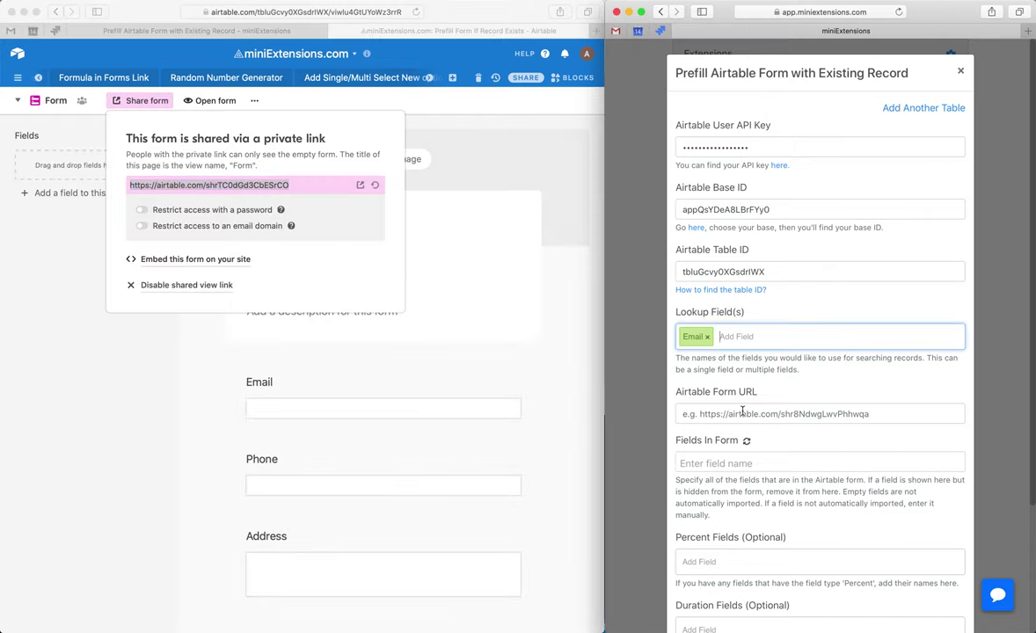
pyautogui.press('super+v')
# Import the table's fields into Fields In Form, check them against the Airtable form, and remove Request from the list.
pyautogui.scroll(-3, 704, 378)
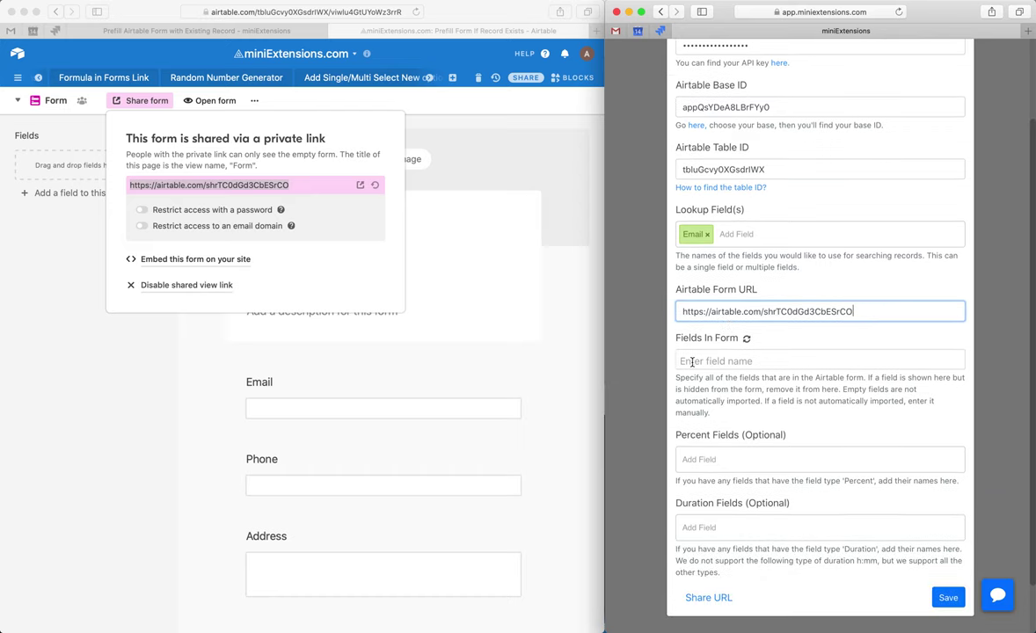
pyautogui.click(692, 362)
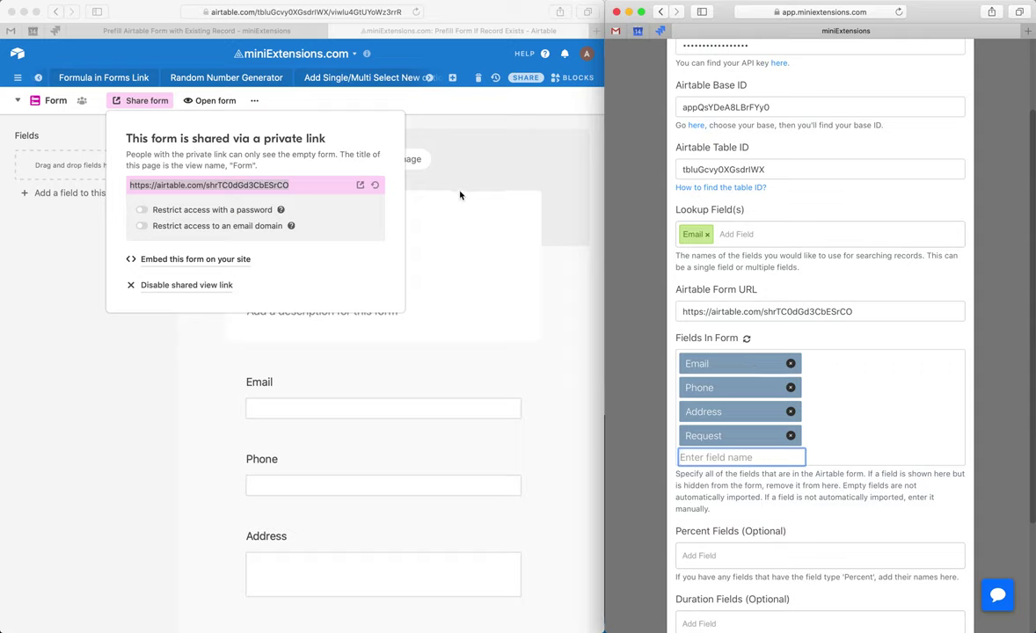
pyautogui.click(470, 252)
pyautogui.click(470, 252)
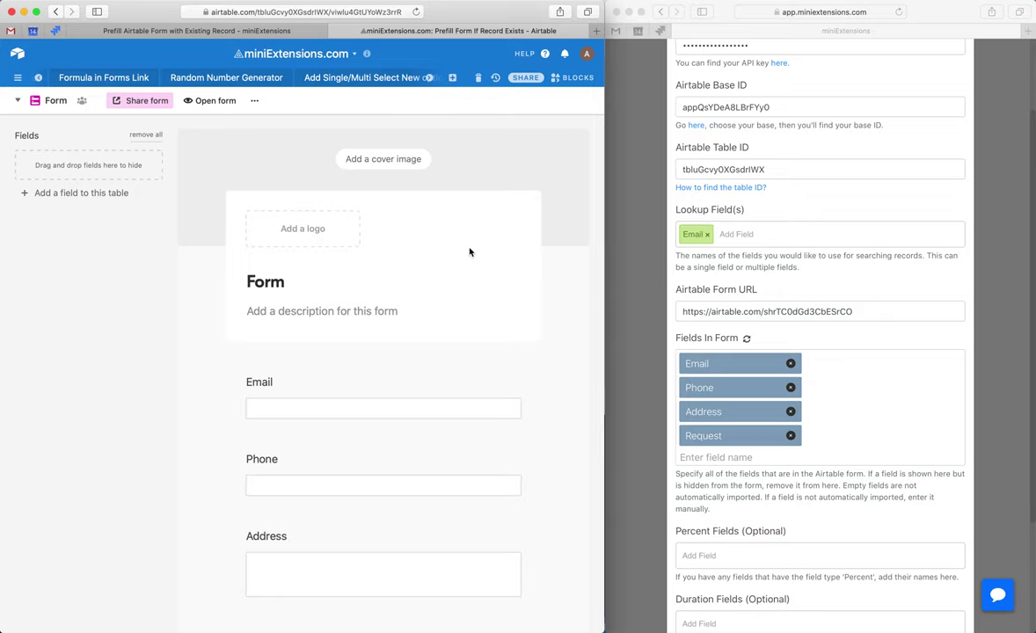
pyautogui.scroll(-5, 470, 252)
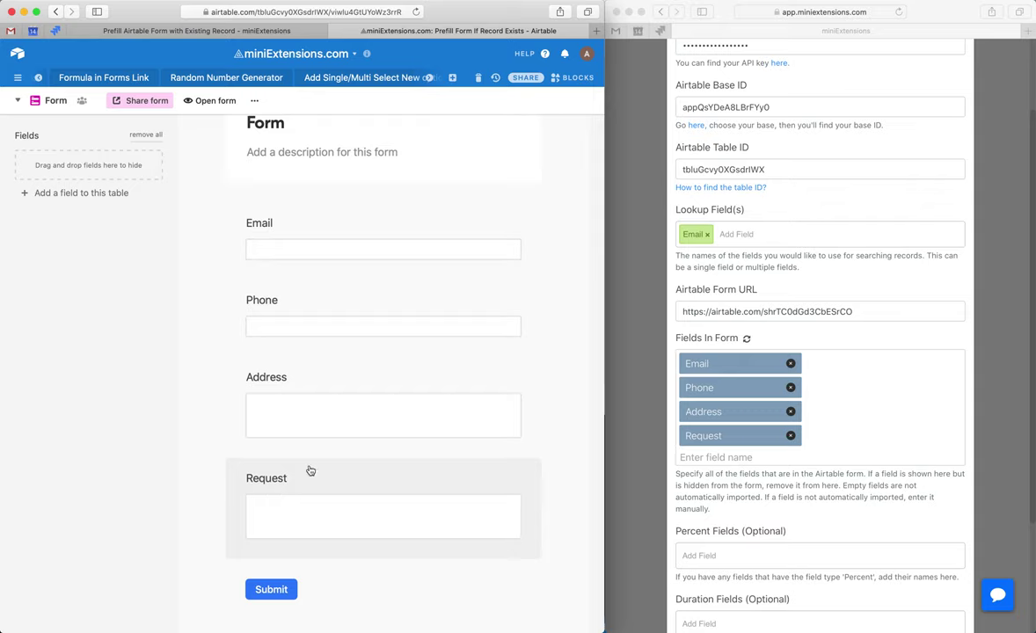
pyautogui.click(791, 437)
pyautogui.click(791, 437)
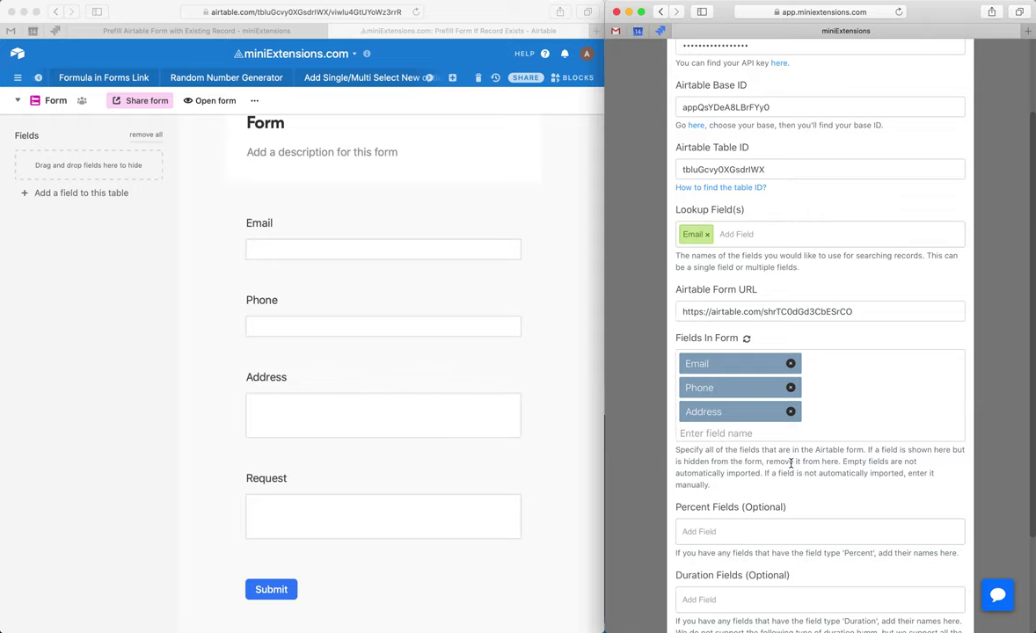
# Save the extension settings and open the extension's share URL in a new tab.
pyautogui.scroll(-3, 791, 464)
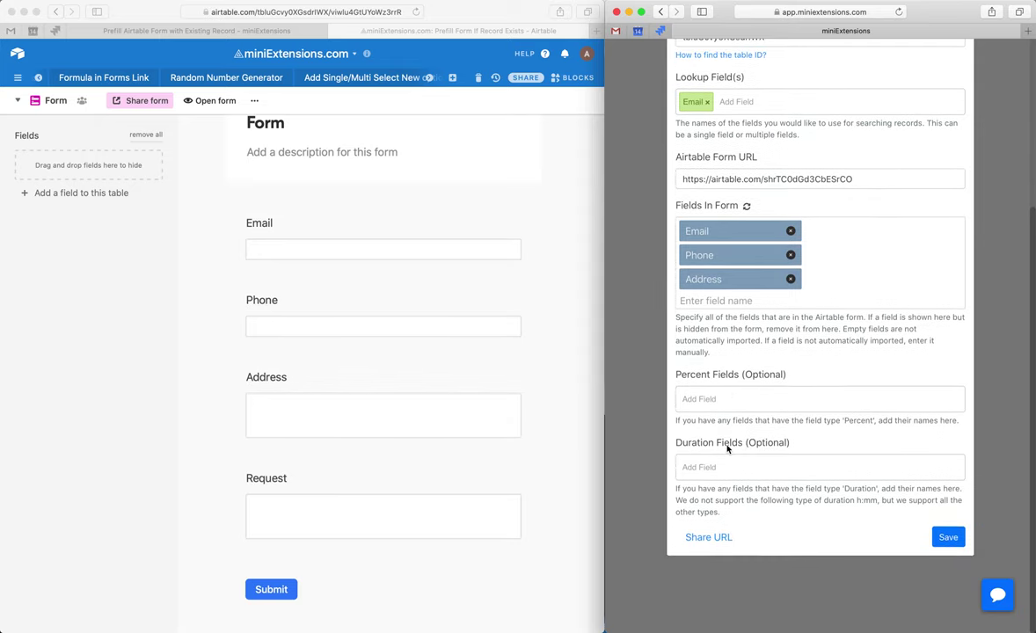
pyautogui.click(948, 539)
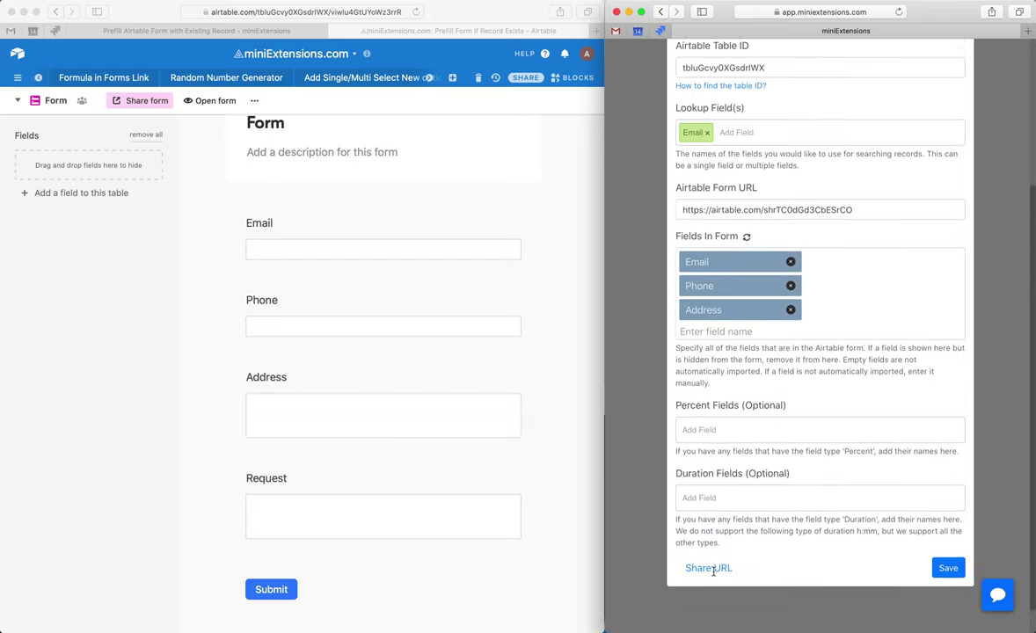
pyautogui.click(708, 540)
pyautogui.click(908, 33)
# Copy the first record's email from the Airtable Grid view and search for it on the shared extension page.
pyautogui.click(69, 124)
pyautogui.click(56, 100)
pyautogui.click(75, 127)
pyautogui.click(58, 146)
pyautogui.press('cmd+c')
pyautogui.click(820, 109)
pyautogui.press('cmd+v')
pyautogui.click(819, 145)
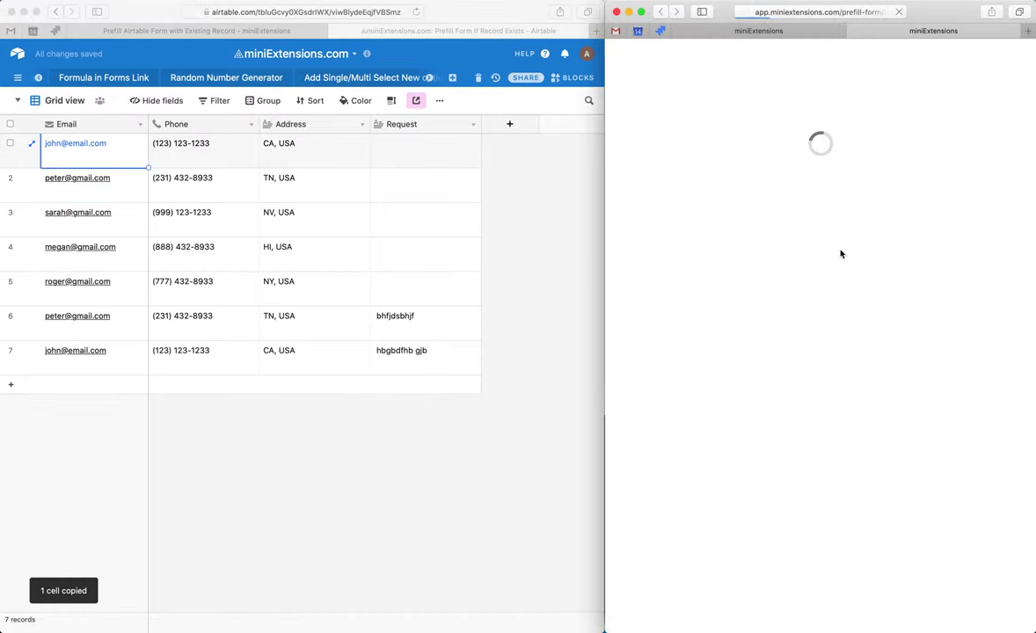